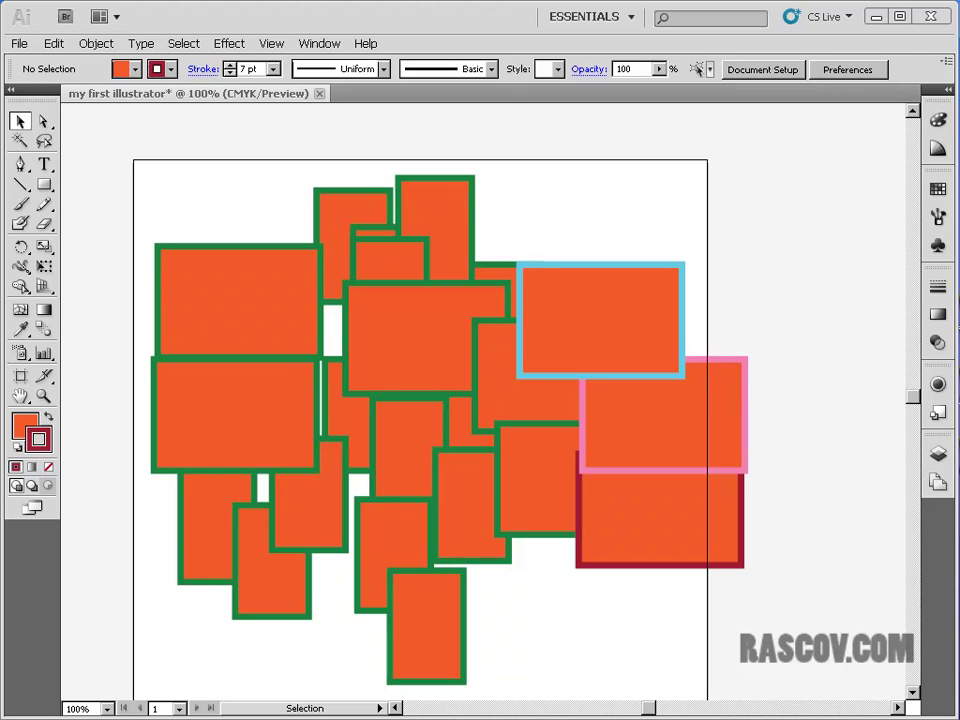
# Step: Select all the overlapping orange rectangles with Ctrl+A and delete them
pyautogui.moveTo(795, 675); pyautogui.dragTo(676, 599)
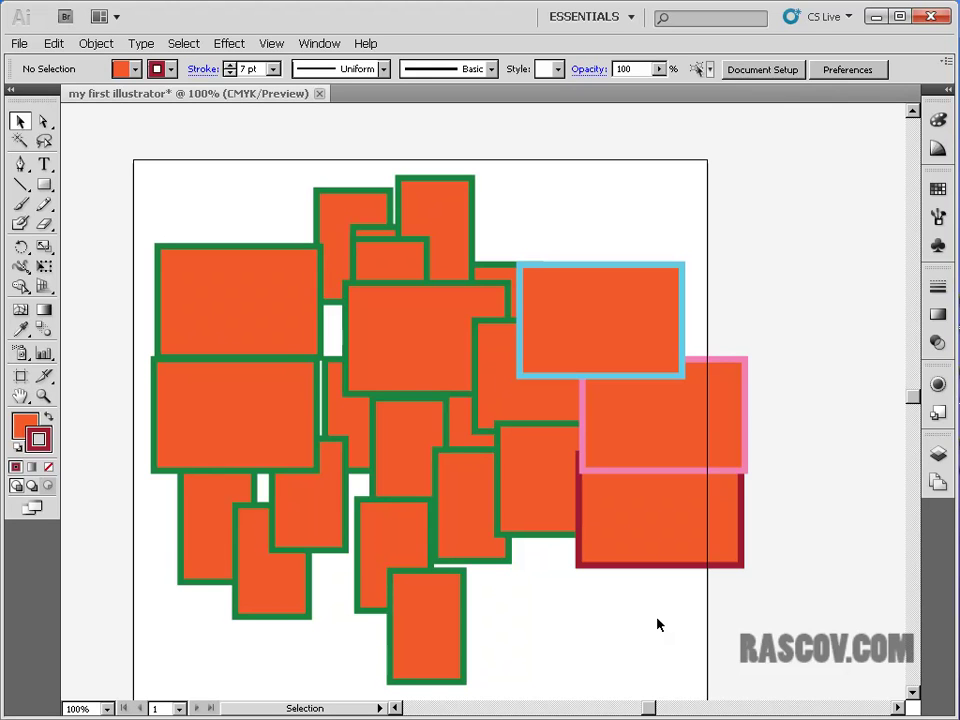
pyautogui.hotkey('ctrl', 'a')
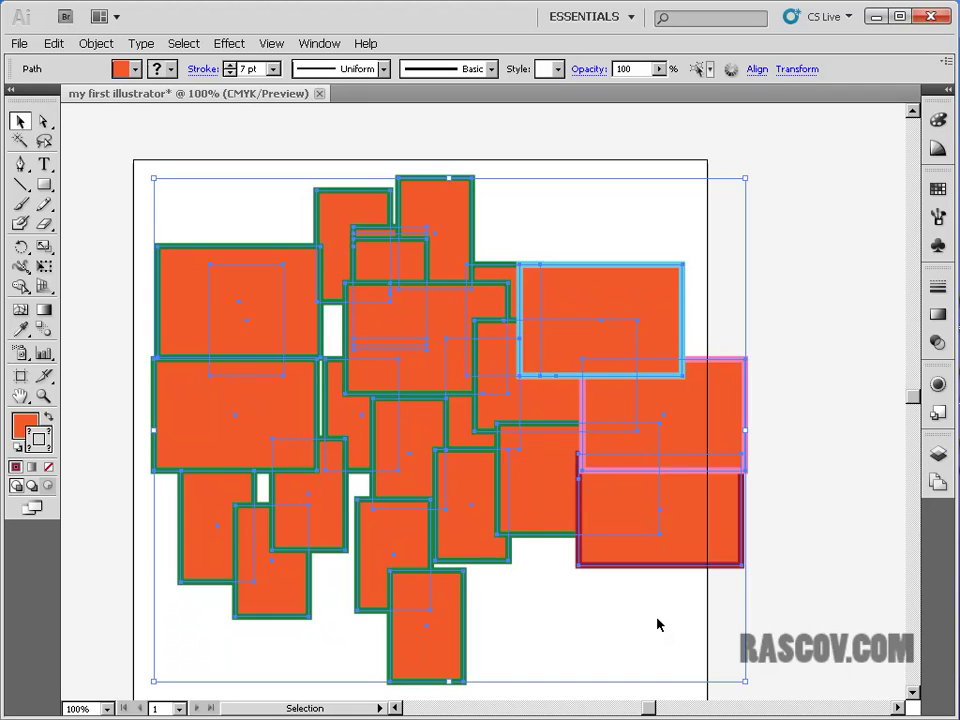
pyautogui.press('Delete')
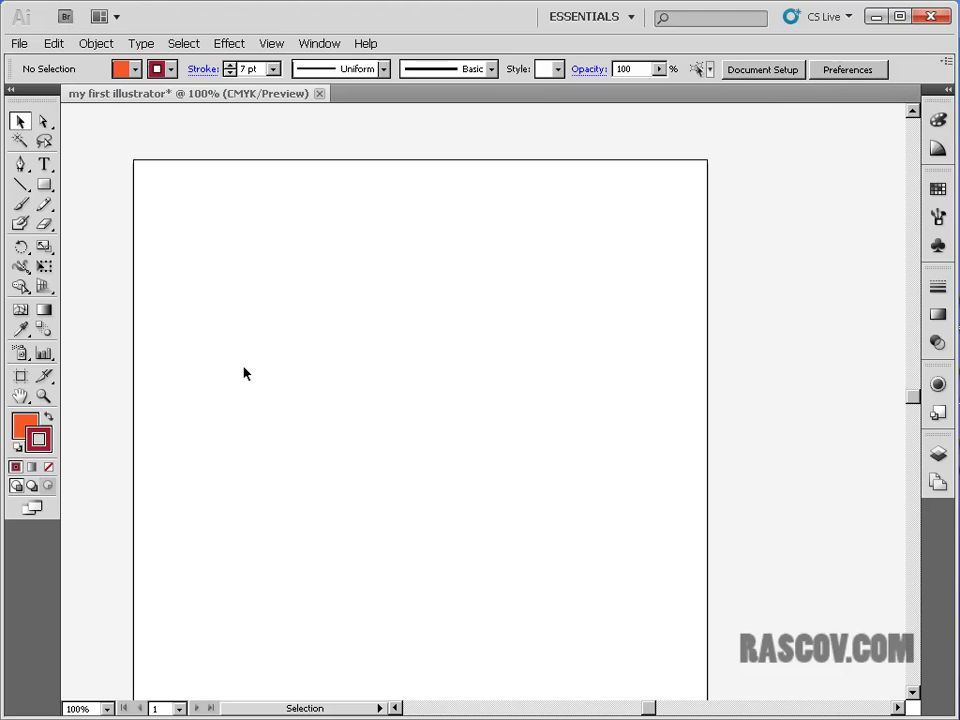
# Step: With the Polygon Tool, draw a large hexagon near the top-left and a smaller one beside it
pyautogui.click(20, 185)
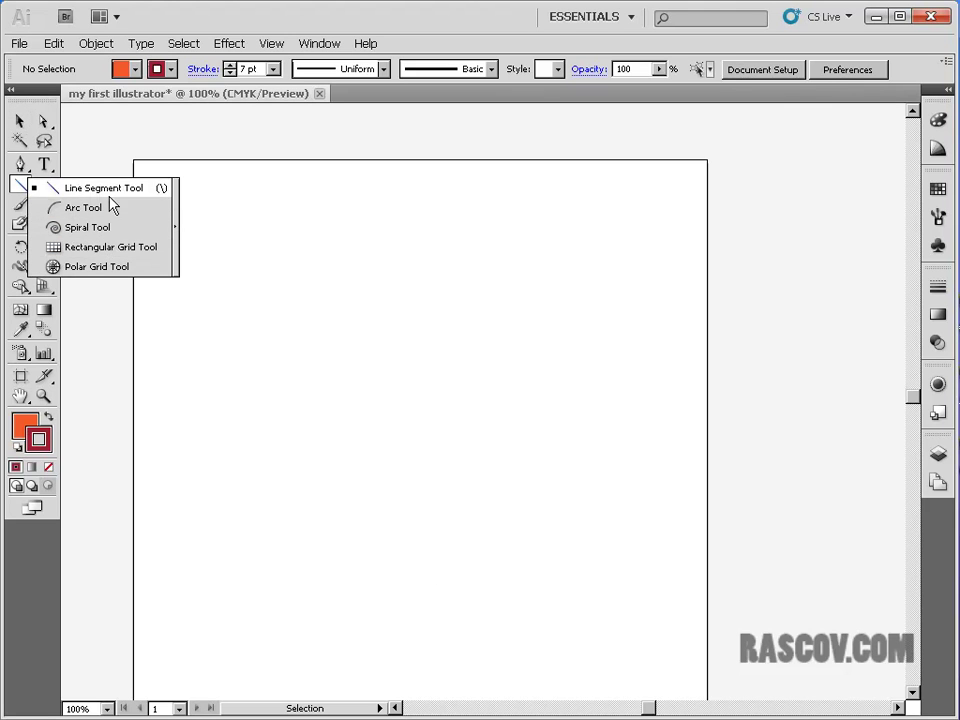
pyautogui.click(60, 188)
pyautogui.click(45, 187)
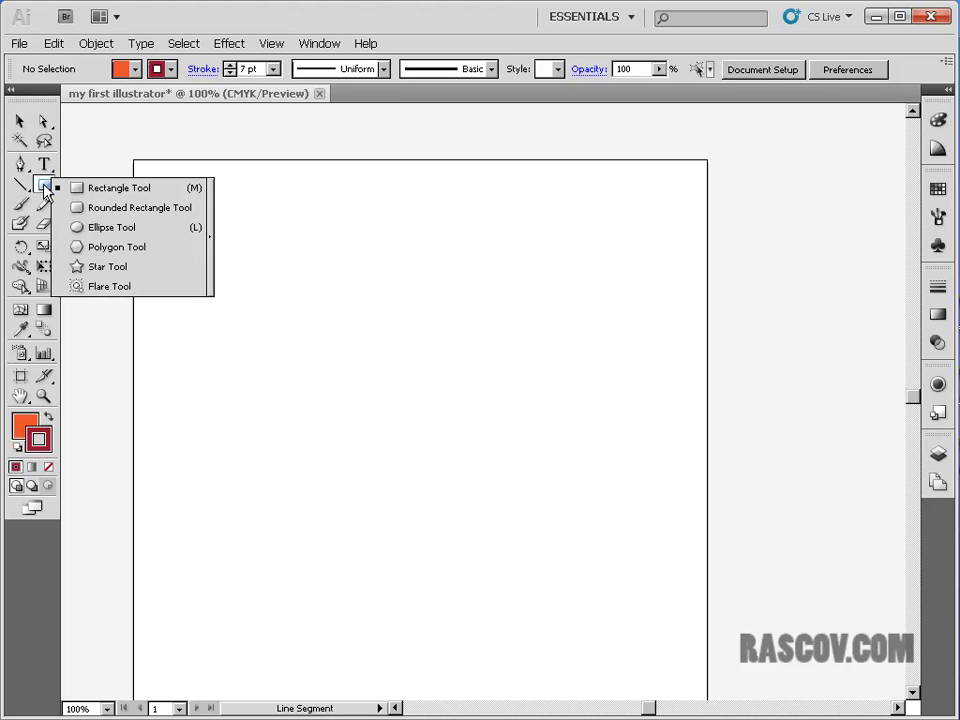
pyautogui.click(137, 252)
pyautogui.moveTo(229, 226); pyautogui.dragTo(291, 232)
pyautogui.moveTo(351, 306); pyautogui.dragTo(405, 309)
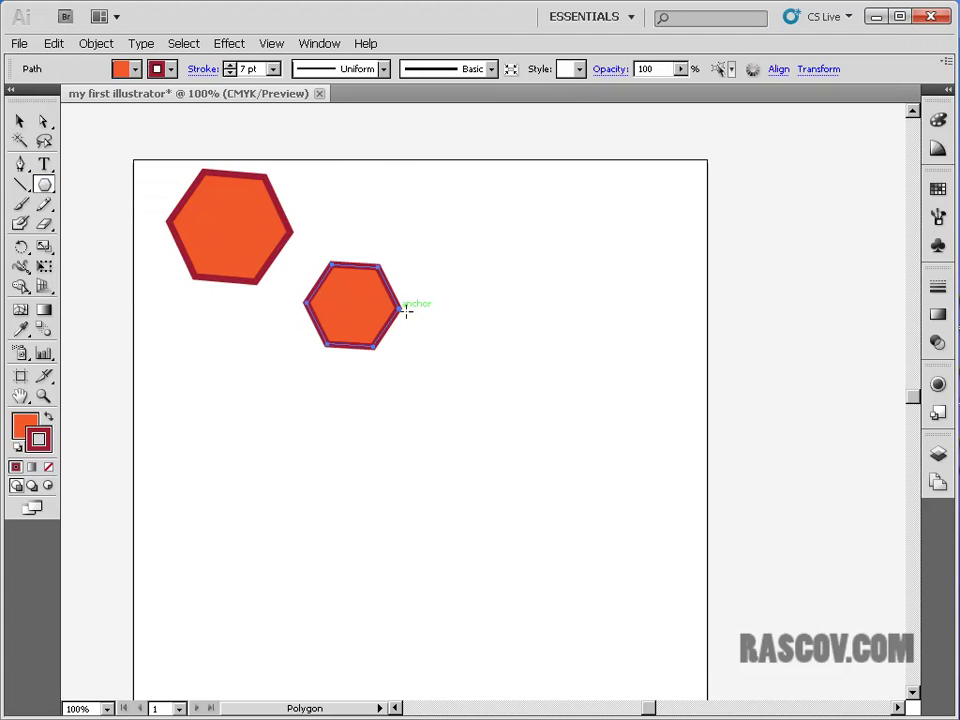
# Step: With the Polygon Tool active, open the Polygon settings at a spot near the top right
pyautogui.click(45, 186)
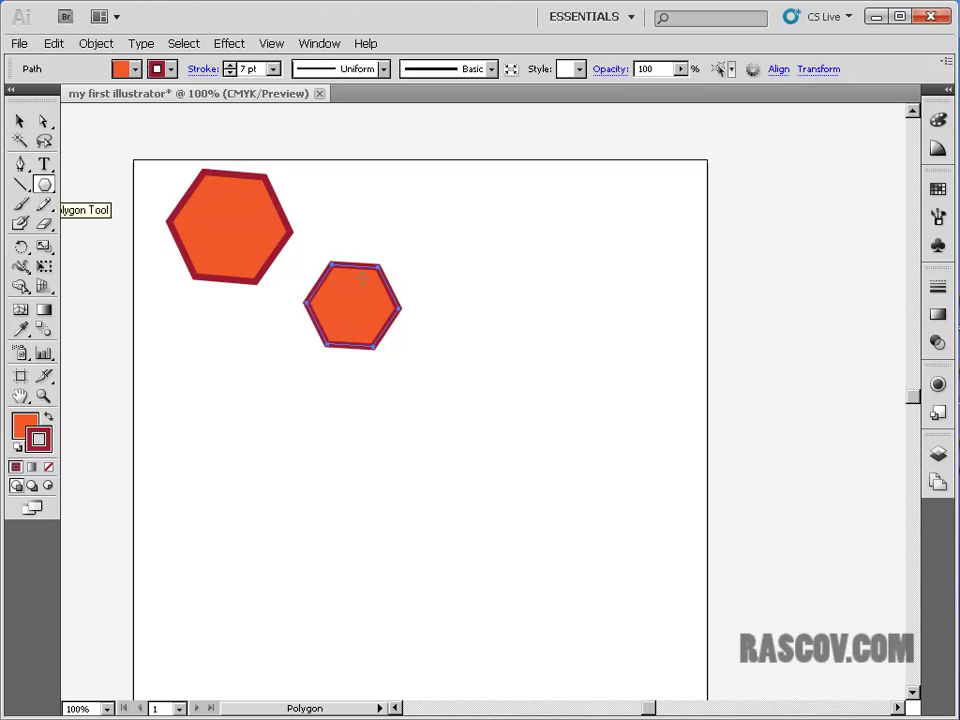
pyautogui.click(515, 228)
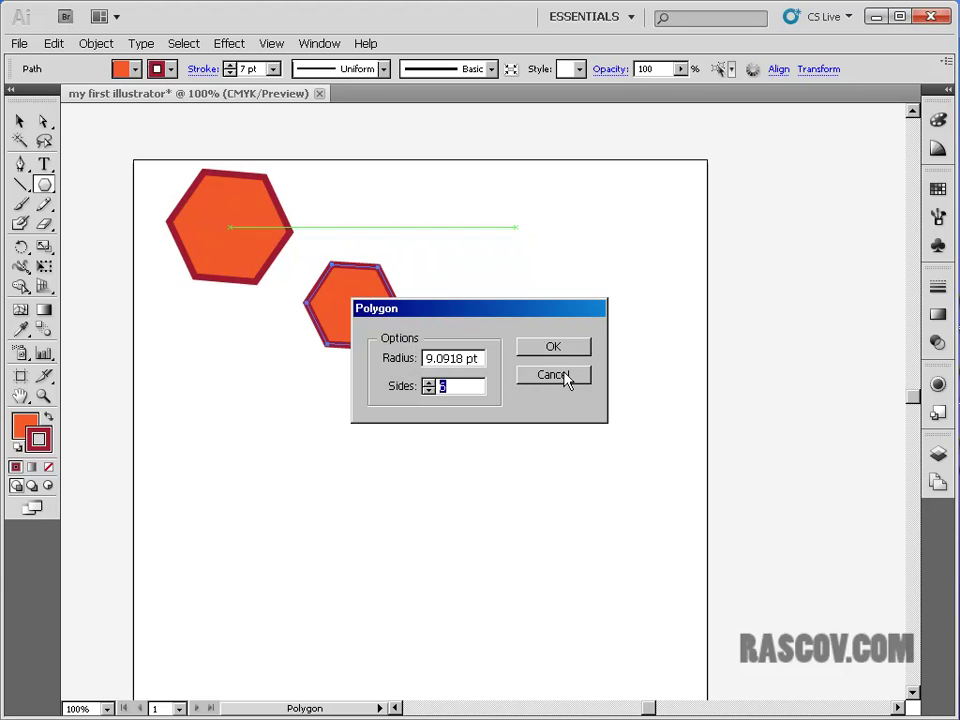
pyautogui.click(558, 376)
pyautogui.click(541, 249)
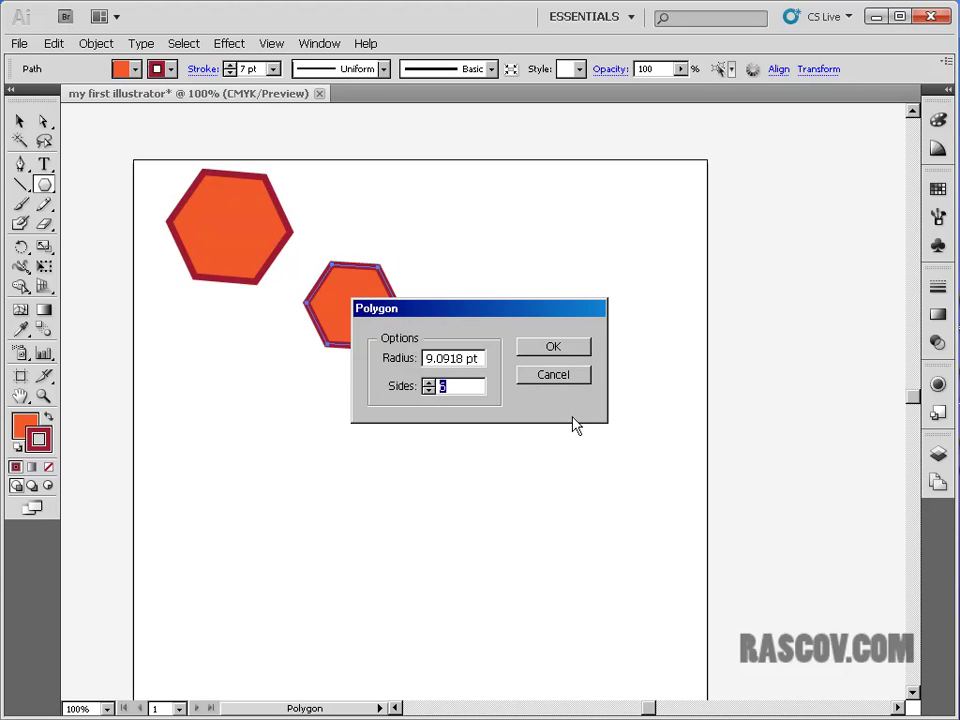
pyautogui.click(566, 372)
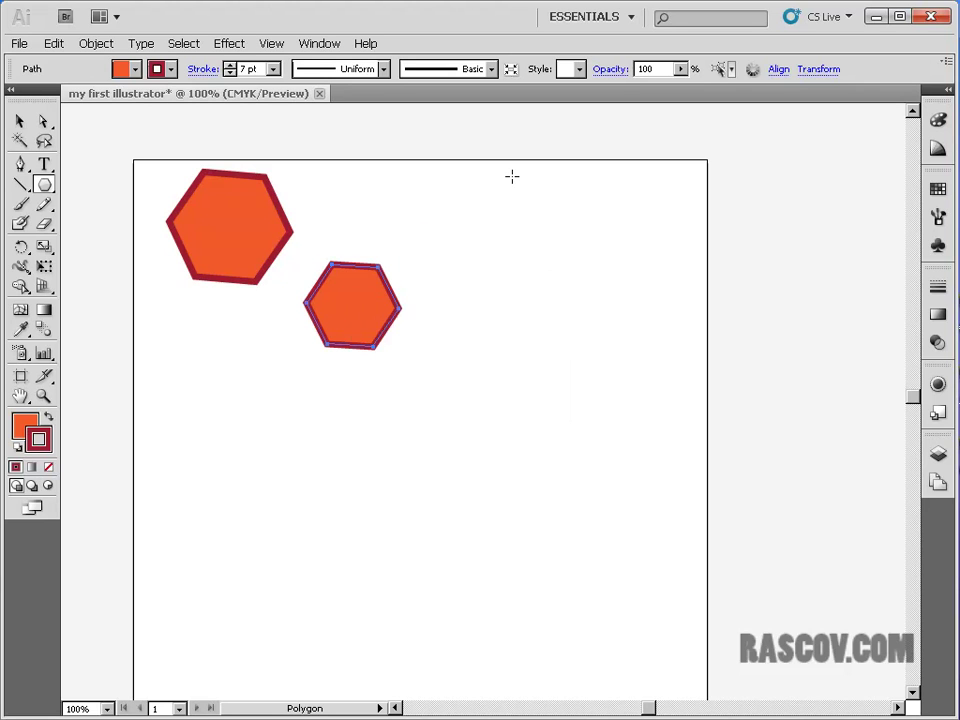
pyautogui.click(517, 238)
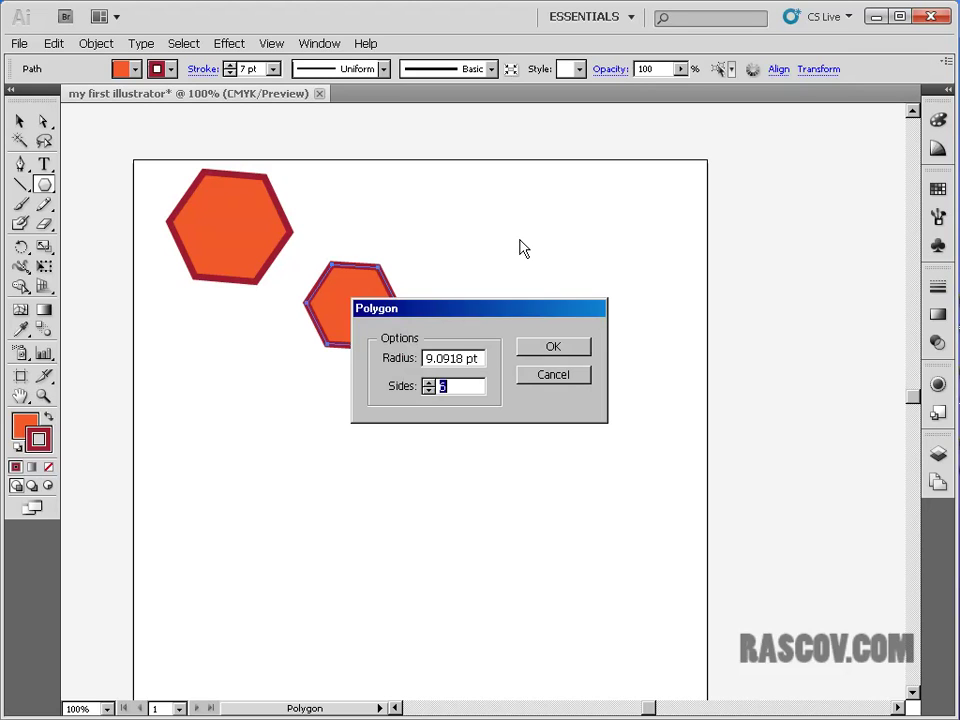
# Step: Set the polygon's Sides to 3 and confirm to create the triangle
pyautogui.click(430, 391)
pyautogui.write('6')
pyautogui.hotkey('shift', 'Tab')
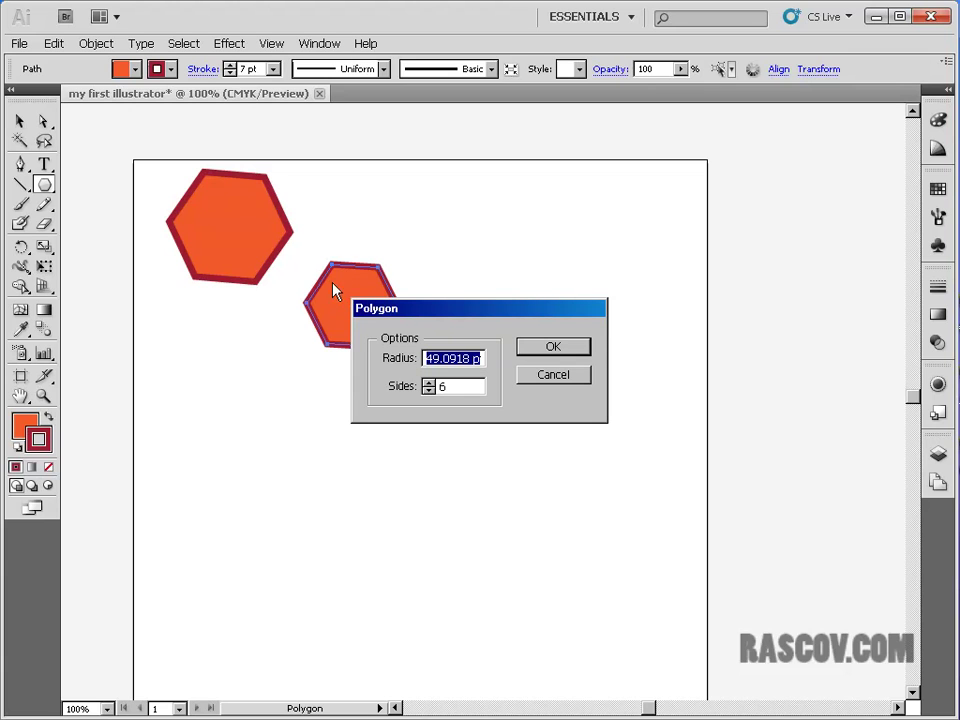
pyautogui.click(456, 386)
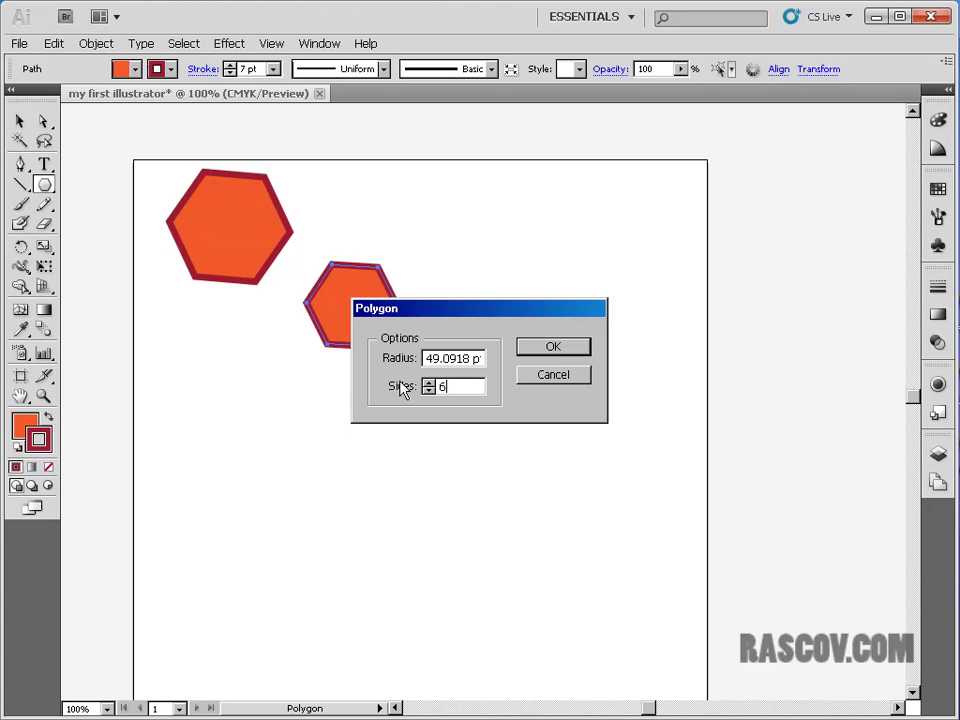
pyautogui.click(428, 390)
pyautogui.click(428, 390)
pyautogui.click(560, 346)
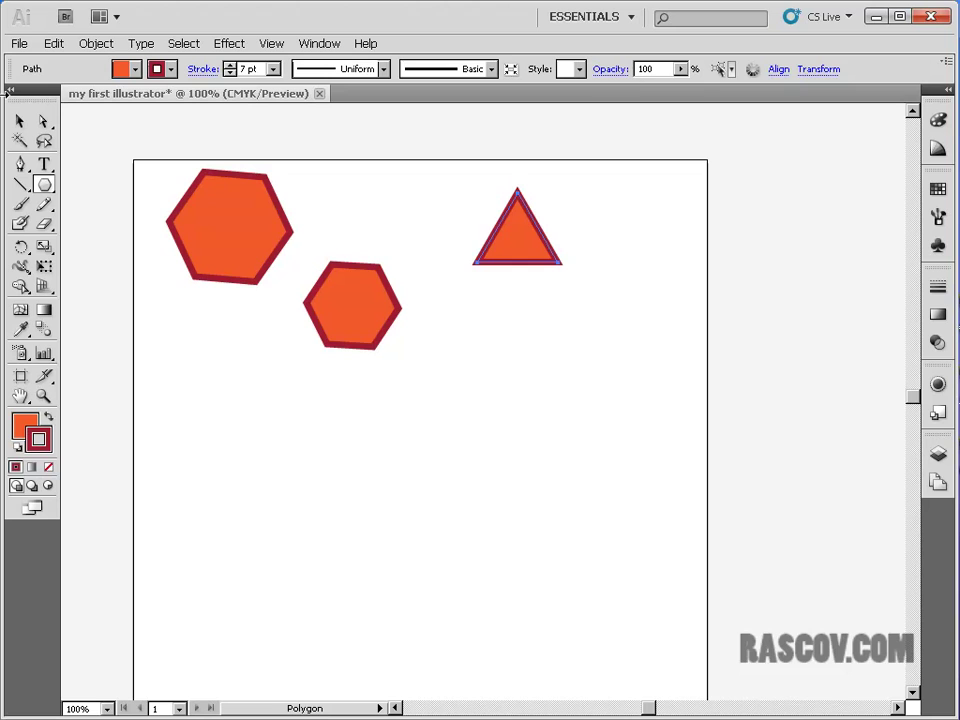
# Step: Enlarge the triangle to about twice its size and Alt-drag a copy below it
pyautogui.click(23, 124)
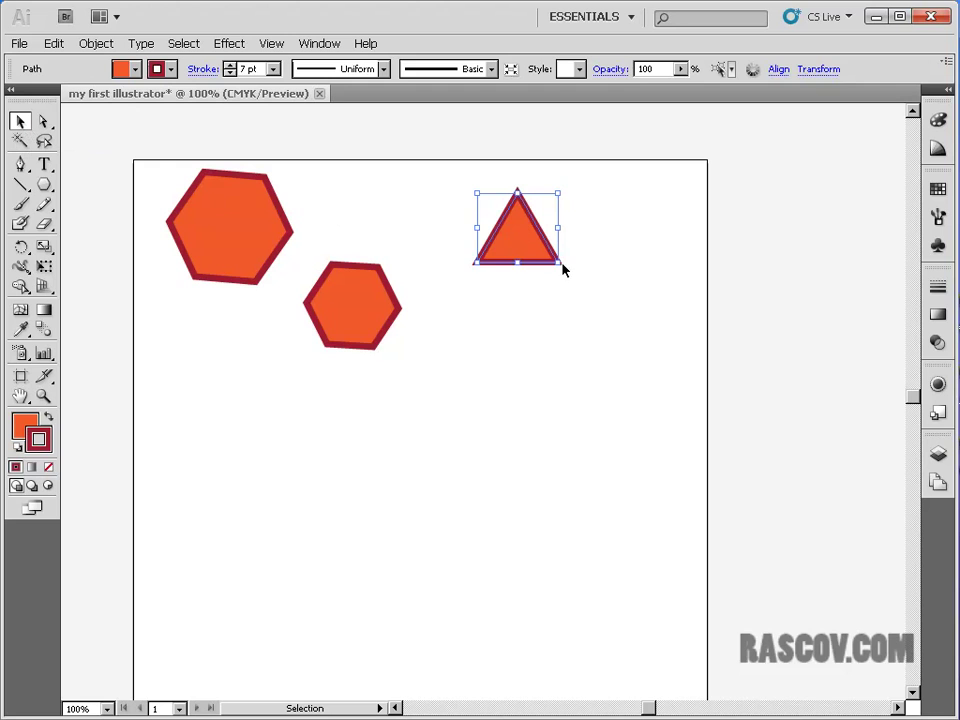
pyautogui.moveTo(558, 262); pyautogui.dragTo(640, 333)
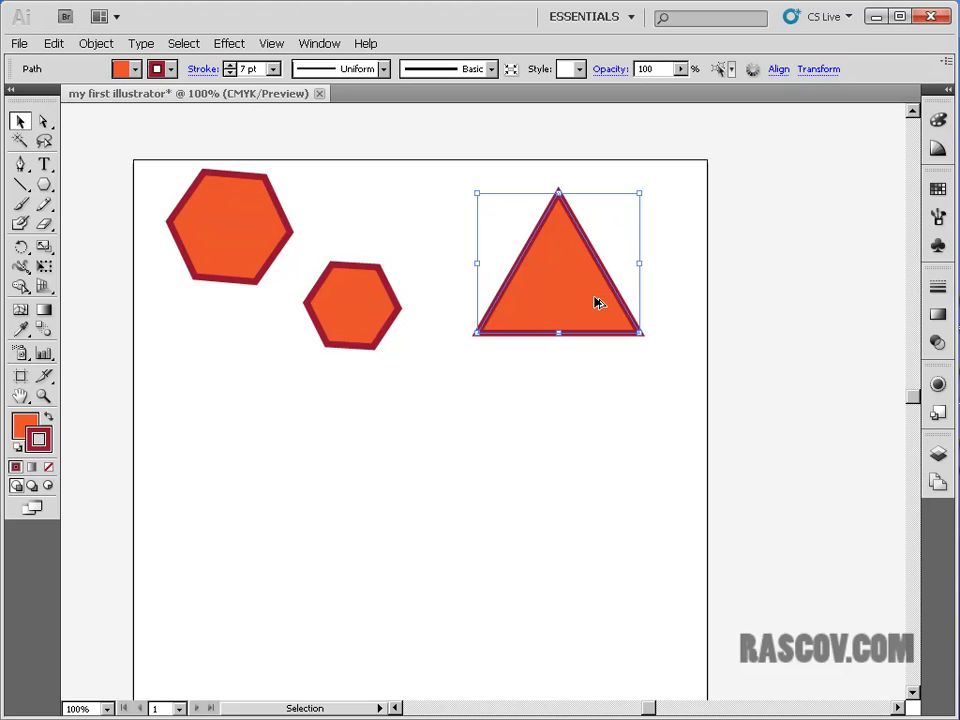
pyautogui.press('alt')
pyautogui.press('alt')
pyautogui.moveTo(566, 296); pyautogui.dragTo(567, 475)
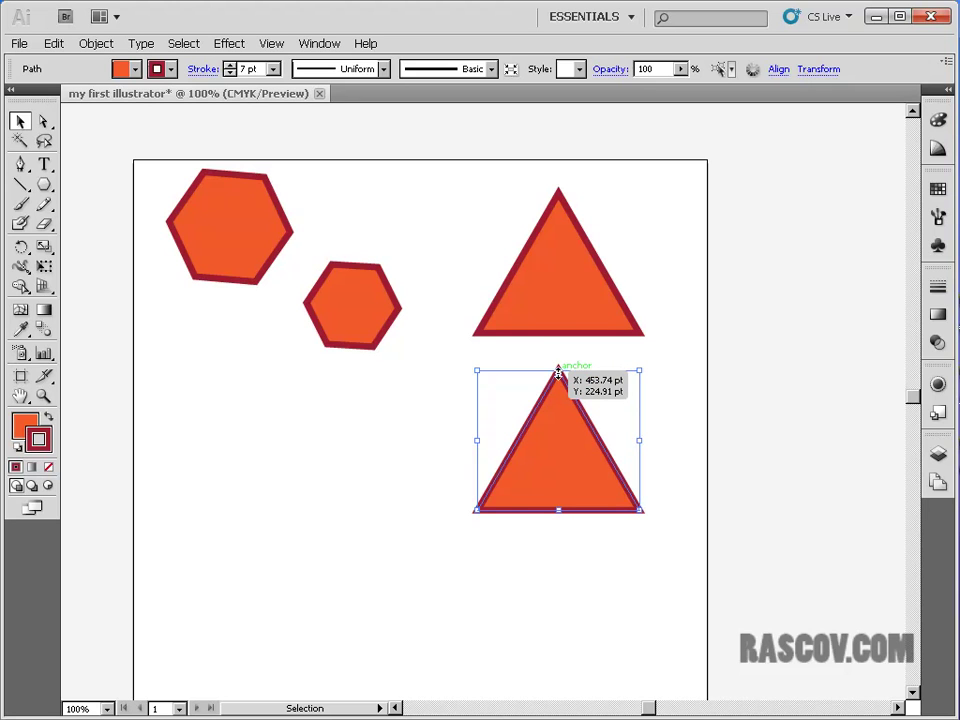
# Step: Flip the copied triangle upside down and snap it base to base under the original
pyautogui.moveTo(558, 373); pyautogui.dragTo(553, 677)
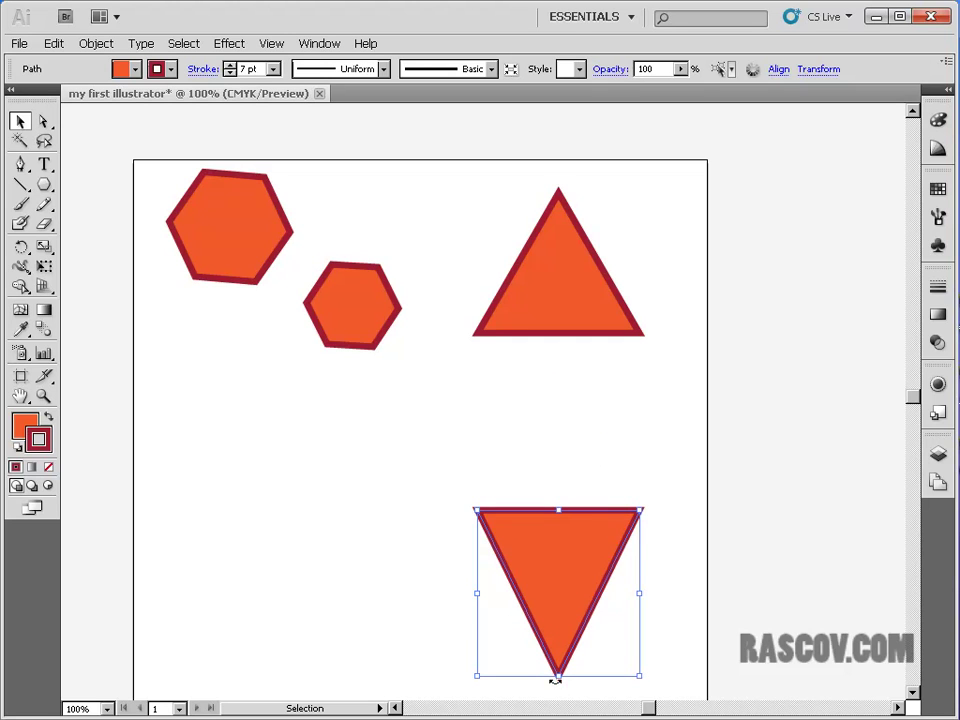
pyautogui.moveTo(558, 678); pyautogui.dragTo(560, 350)
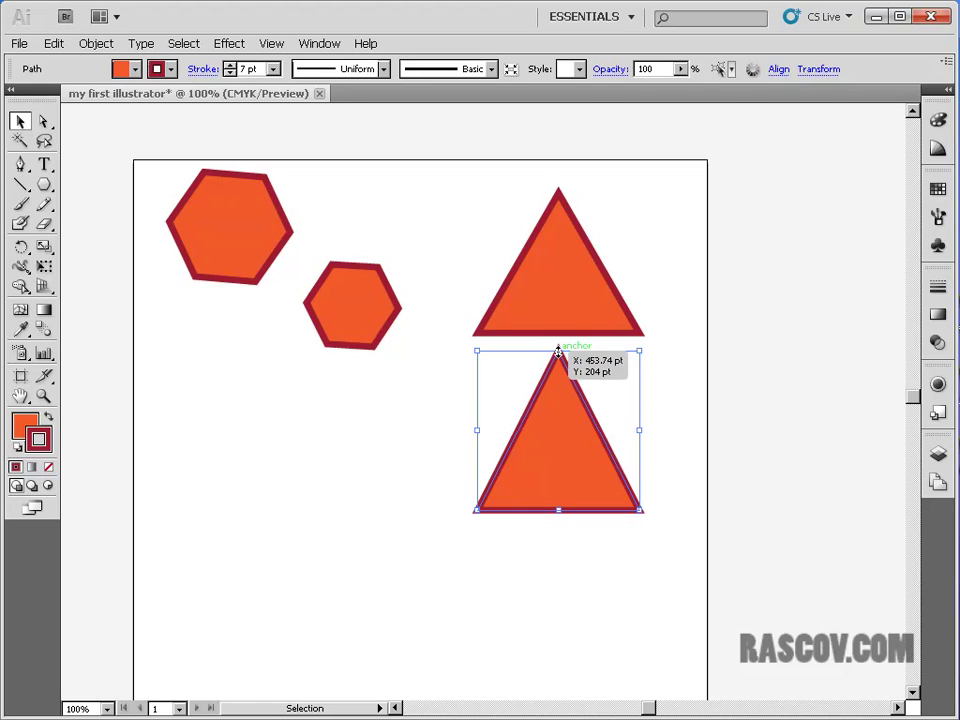
pyautogui.moveTo(558, 349); pyautogui.dragTo(553, 583)
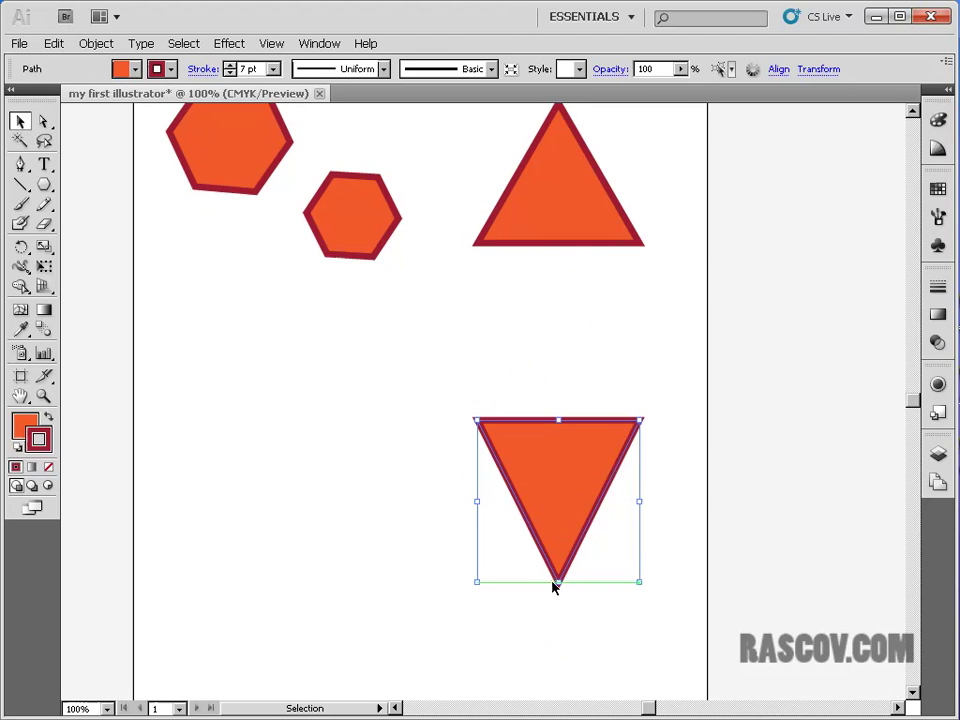
pyautogui.moveTo(559, 483); pyautogui.dragTo(557, 296)
pyautogui.click(716, 340)
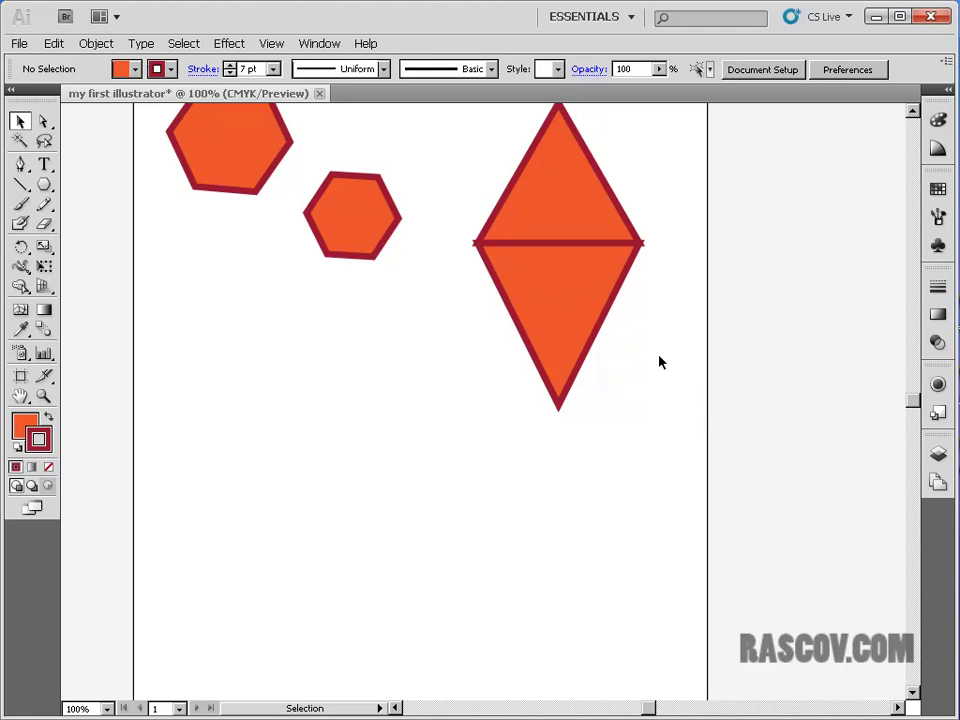
# Step: Move the diamond lower and draw crisscrossing straight lines below the hexagons
pyautogui.moveTo(659, 362); pyautogui.dragTo(598, 265)
pyautogui.click(690, 201)
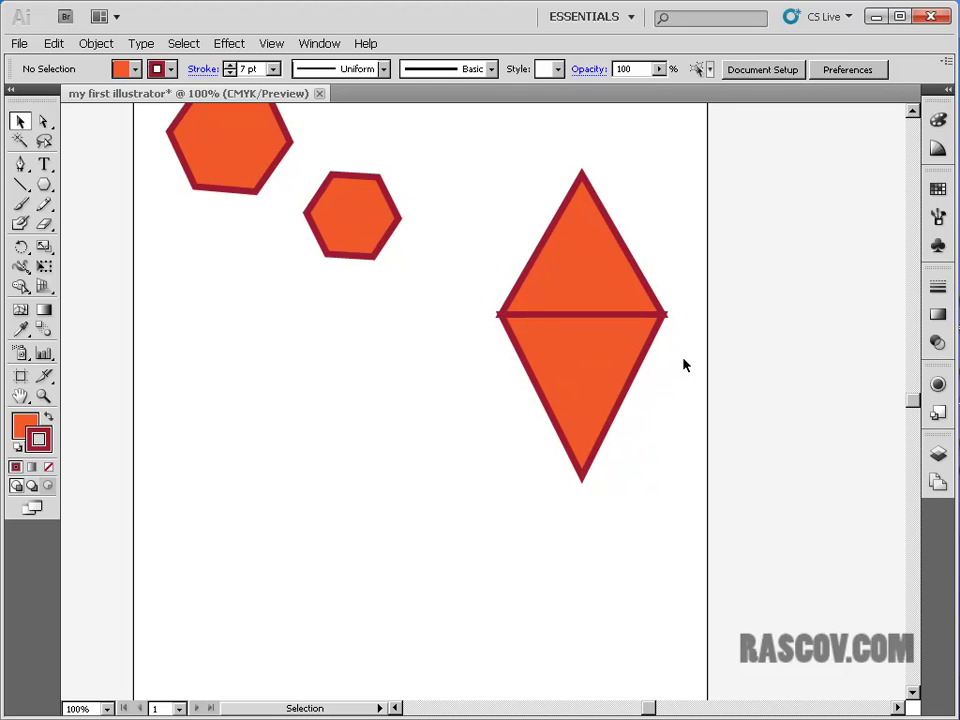
pyautogui.click(21, 185)
pyautogui.moveTo(193, 328); pyautogui.dragTo(360, 482)
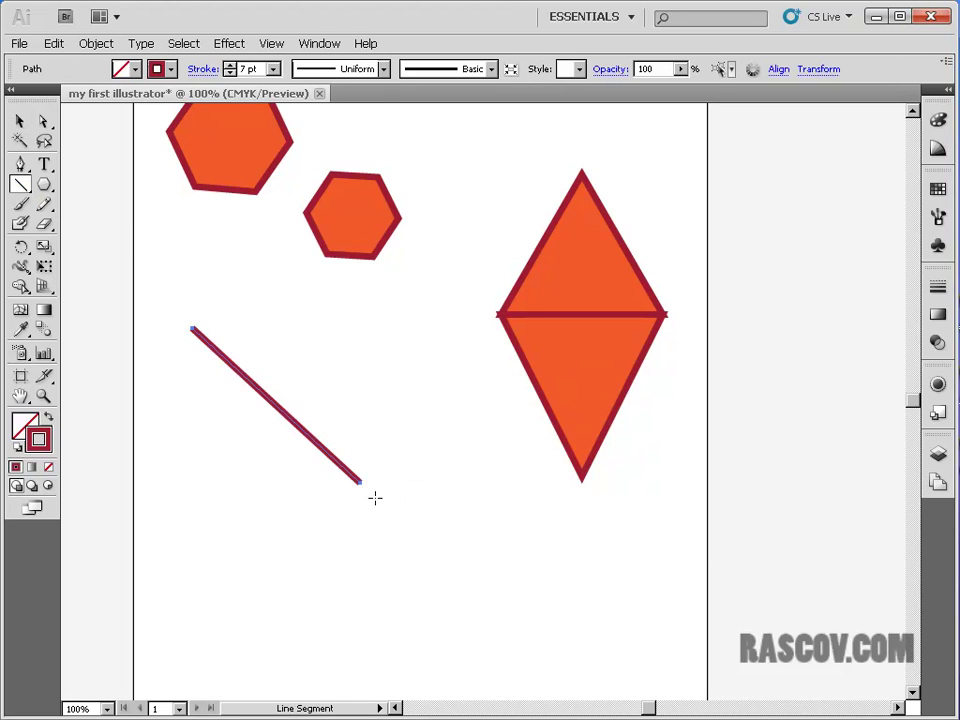
pyautogui.moveTo(223, 291); pyautogui.dragTo(420, 462)
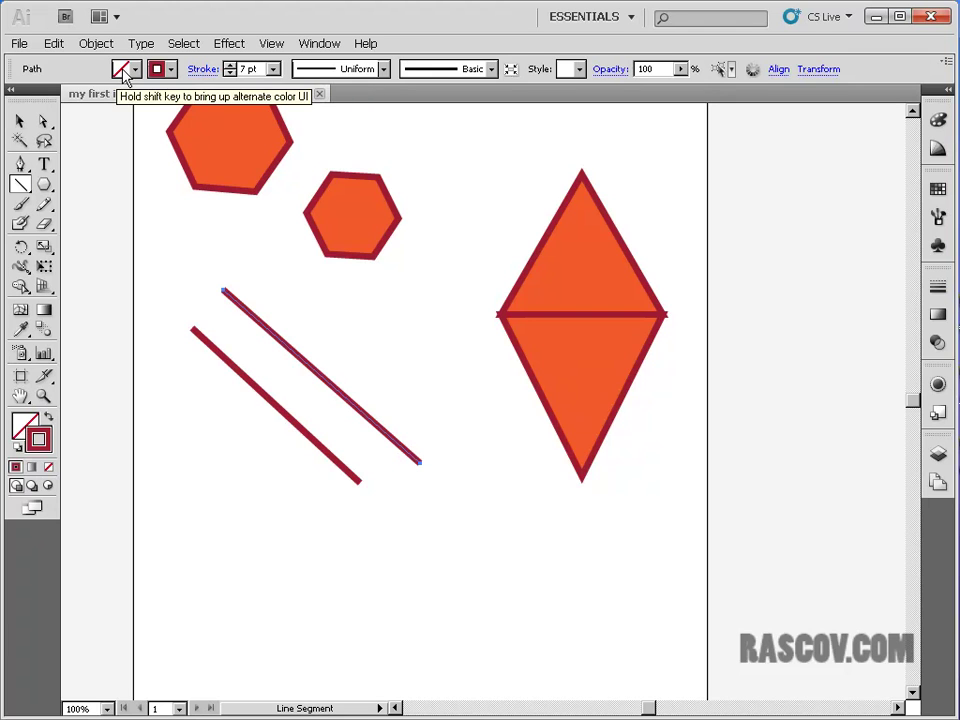
pyautogui.moveTo(360, 325); pyautogui.dragTo(205, 451)
pyautogui.moveTo(300, 285); pyautogui.dragTo(290, 482)
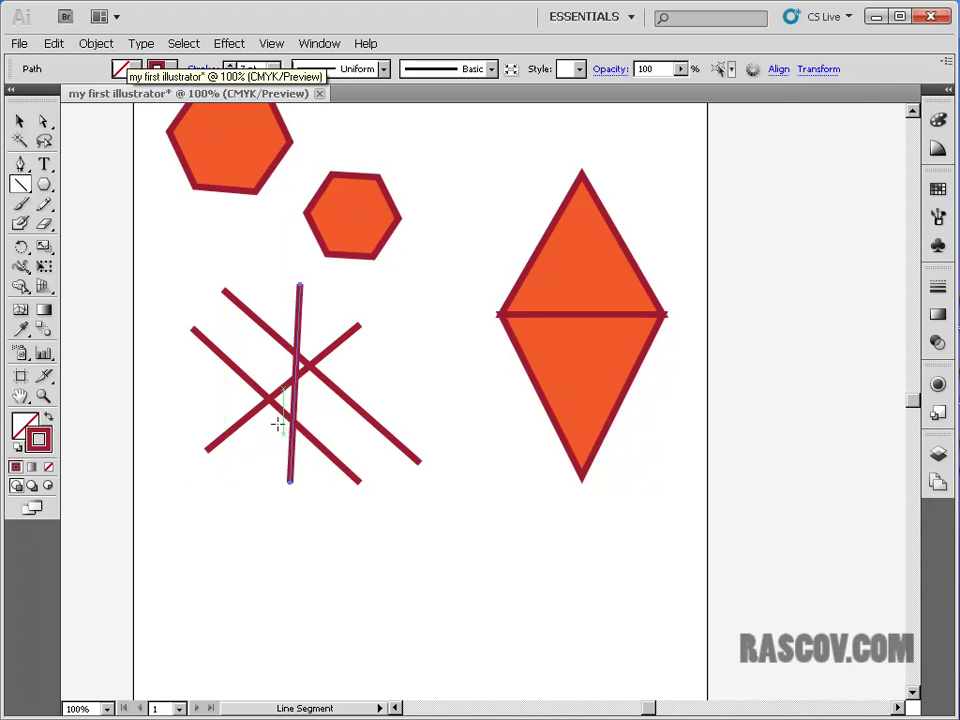
pyautogui.moveTo(206, 377)
pyautogui.mouseDown()
pyautogui.moveTo(364, 422)
pyautogui.moveTo(381, 411)
pyautogui.mouseUp()
# Step: Add more lines through the cluster, then draw a curved arc below the diamond's left side
pyautogui.moveTo(356, 316); pyautogui.dragTo(344, 490)
pyautogui.moveTo(265, 412); pyautogui.dragTo(397, 430)
pyautogui.moveTo(381, 362); pyautogui.dragTo(283, 516)
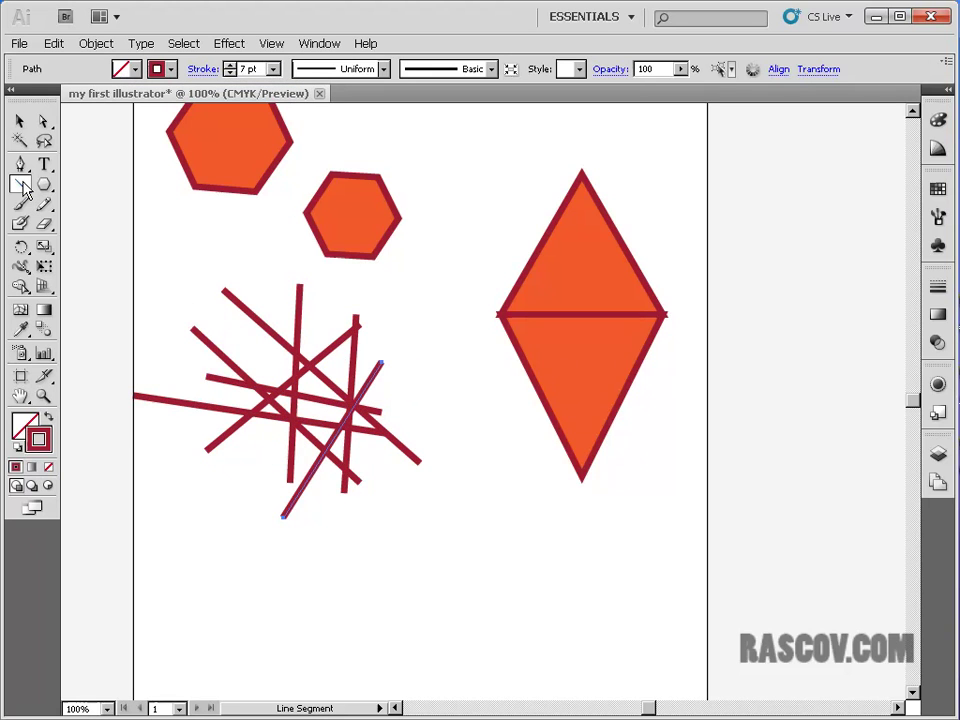
pyautogui.moveTo(22, 188); pyautogui.dragTo(75, 206)
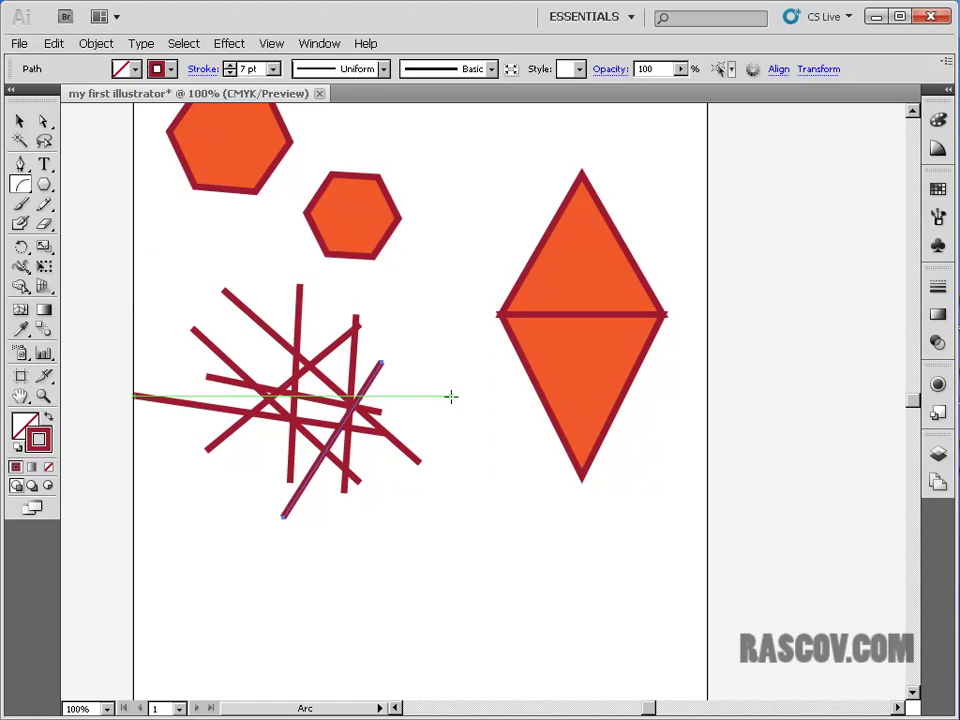
pyautogui.moveTo(451, 397); pyautogui.dragTo(634, 545)
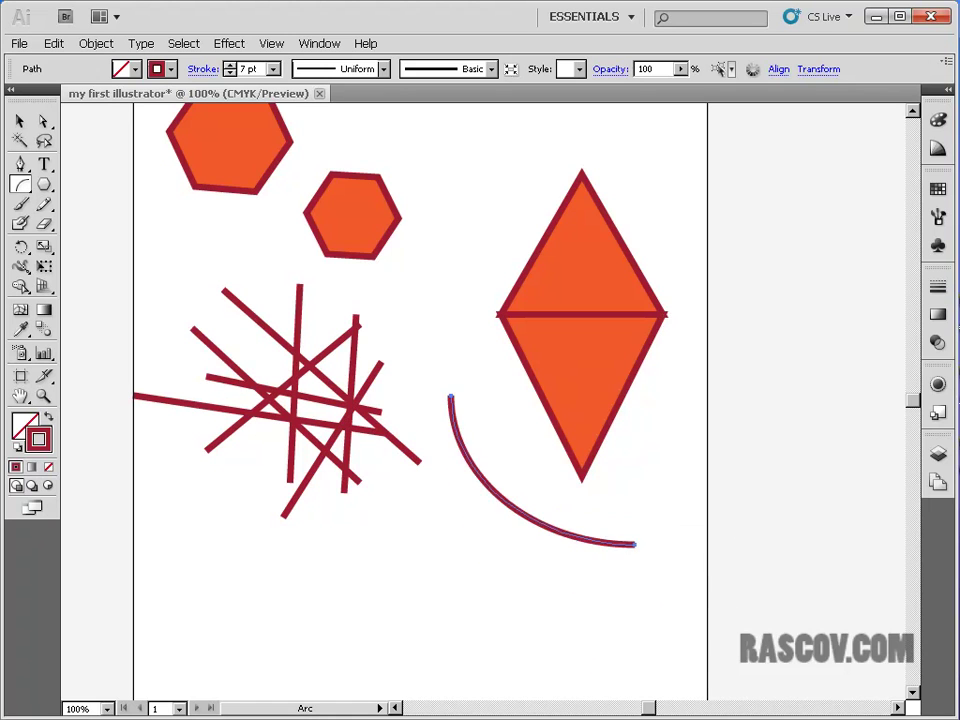
# Step: Draw a spiral between the small hexagon and the diamond with the Spiral Tool
pyautogui.click(22, 195)
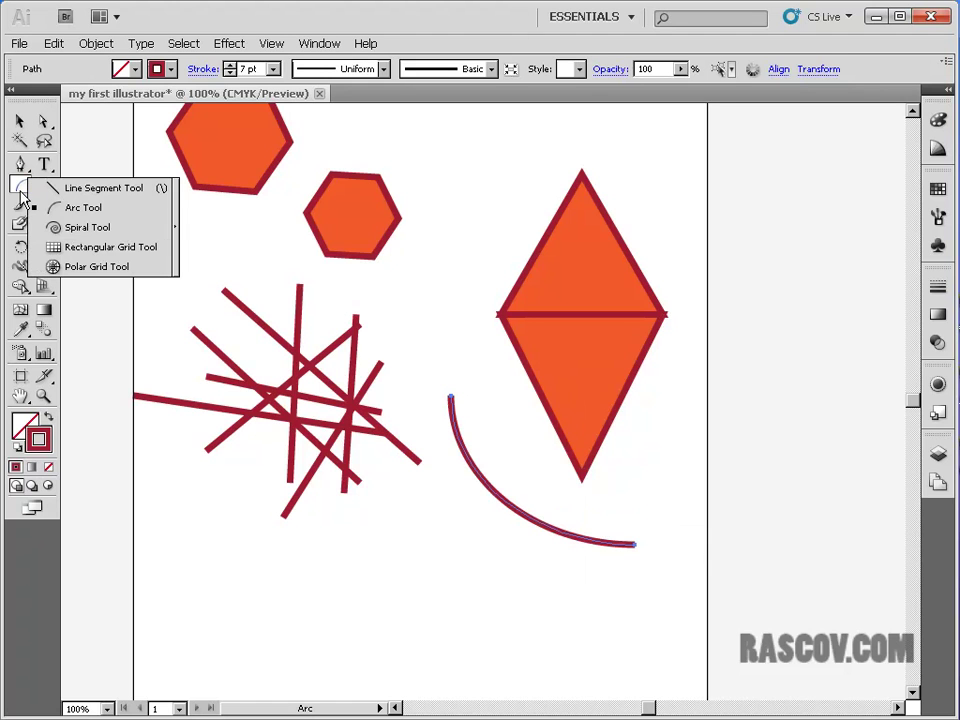
pyautogui.click(82, 228)
pyautogui.moveTo(423, 302)
pyautogui.mouseDown()
pyautogui.moveTo(481, 399)
pyautogui.moveTo(471, 281)
pyautogui.moveTo(309, 195)
pyautogui.moveTo(302, 255)
pyautogui.moveTo(383, 360)
pyautogui.mouseUp()
pyautogui.click(20, 204)
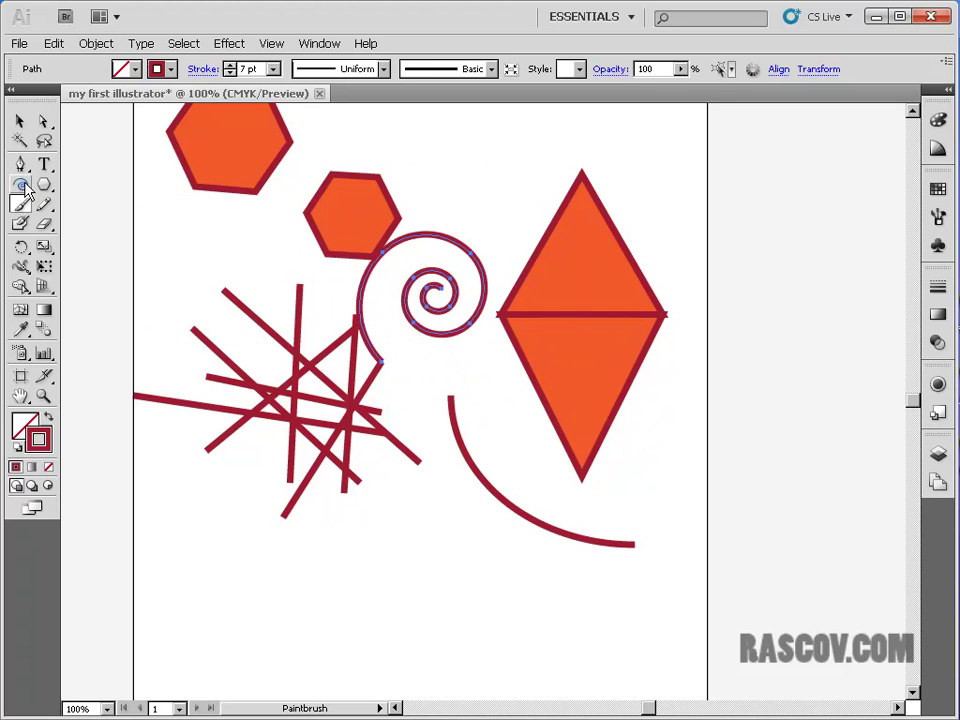
# Step: Draw a hollow five-pointed star below the crossed lines, cancelling the Star dialog
pyautogui.click(21, 186)
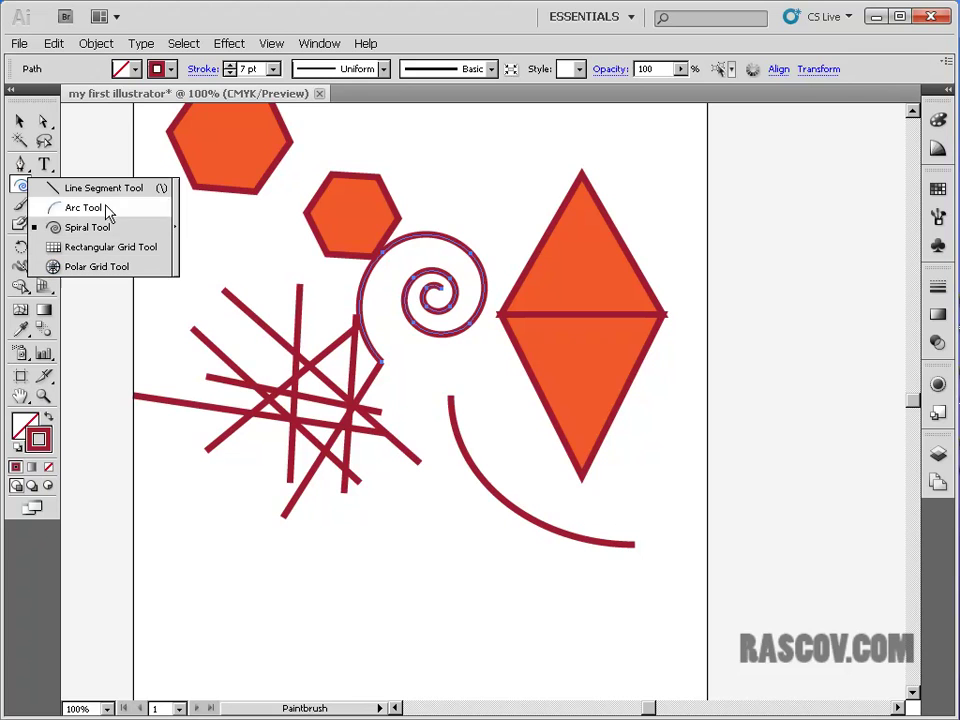
pyautogui.click(44, 187)
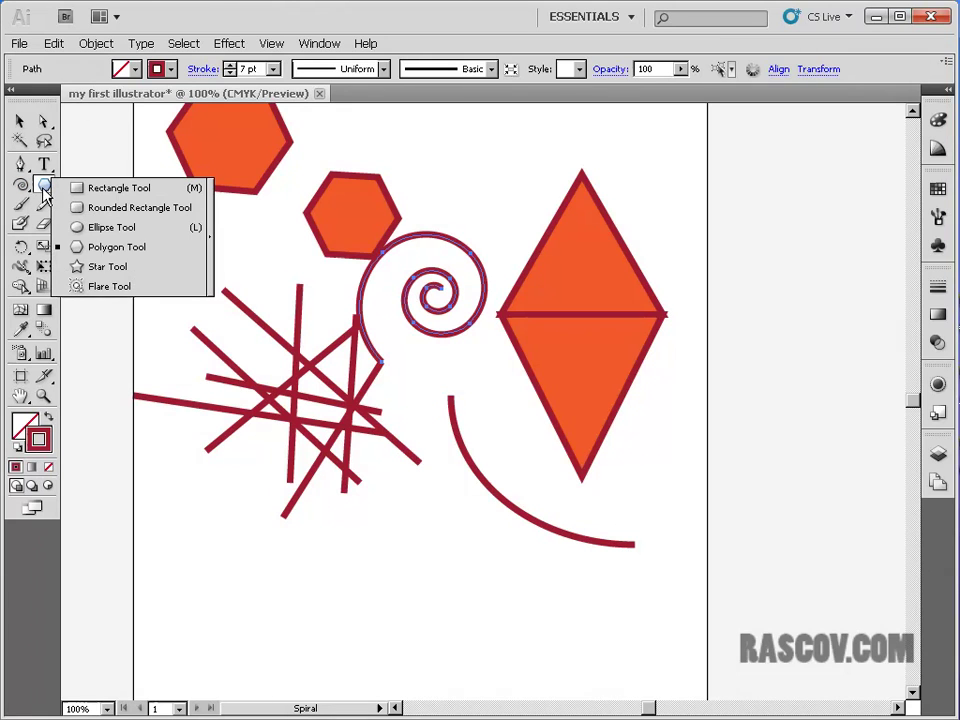
pyautogui.click(97, 267)
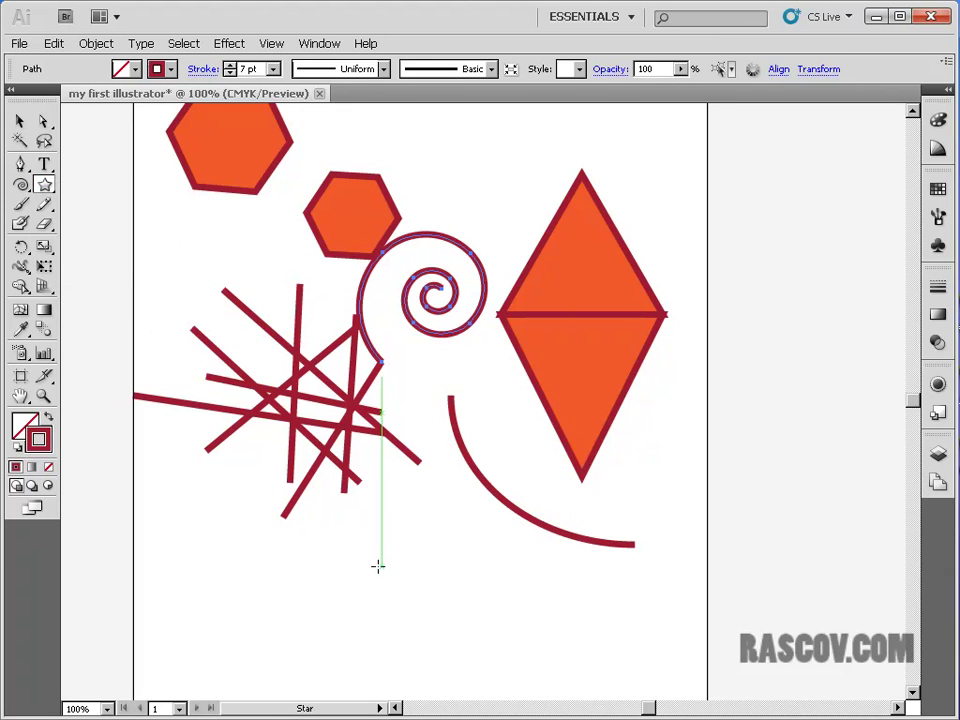
pyautogui.moveTo(364, 549)
pyautogui.mouseDown()
pyautogui.moveTo(465, 585)
pyautogui.moveTo(433, 491)
pyautogui.moveTo(339, 425)
pyautogui.moveTo(406, 510)
pyautogui.mouseUp()
pyautogui.click(480, 557)
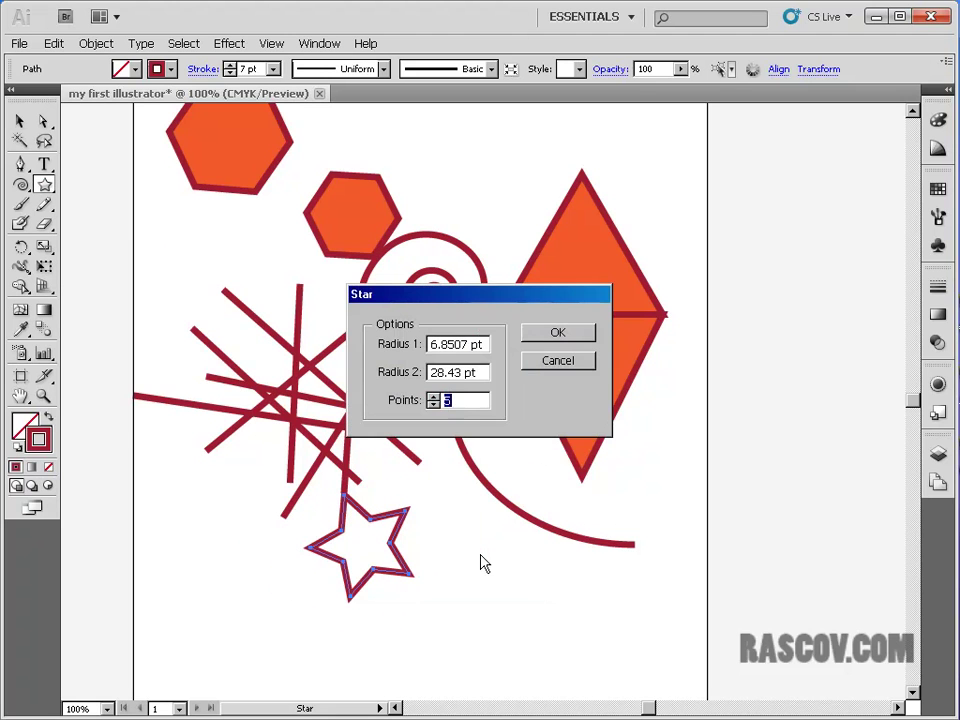
pyautogui.click(557, 360)
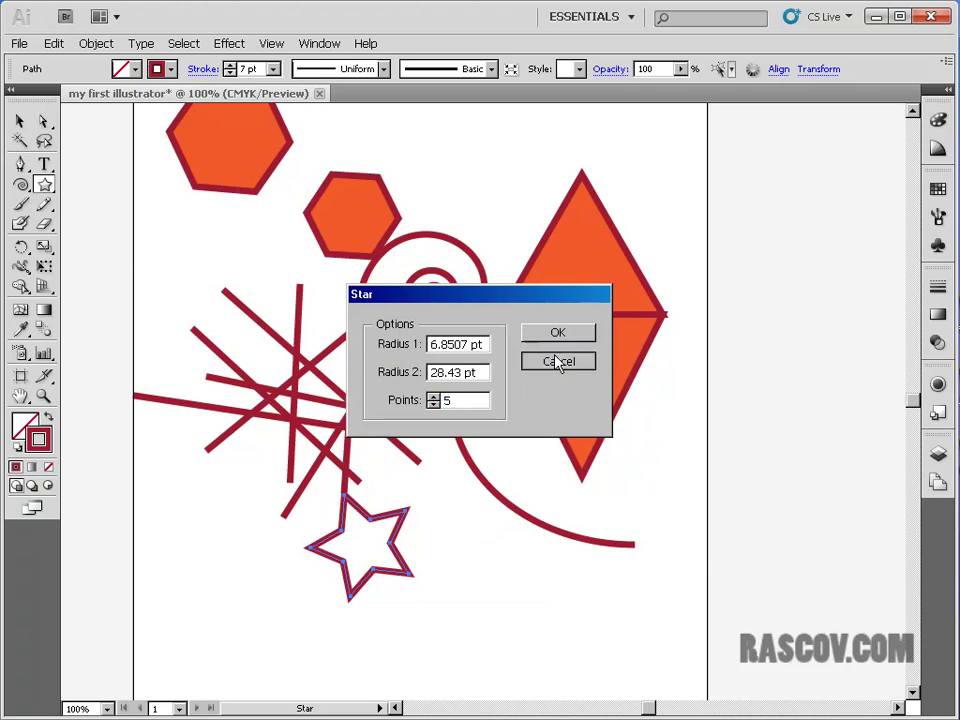
pyautogui.moveTo(44, 184); pyautogui.dragTo(100, 190)
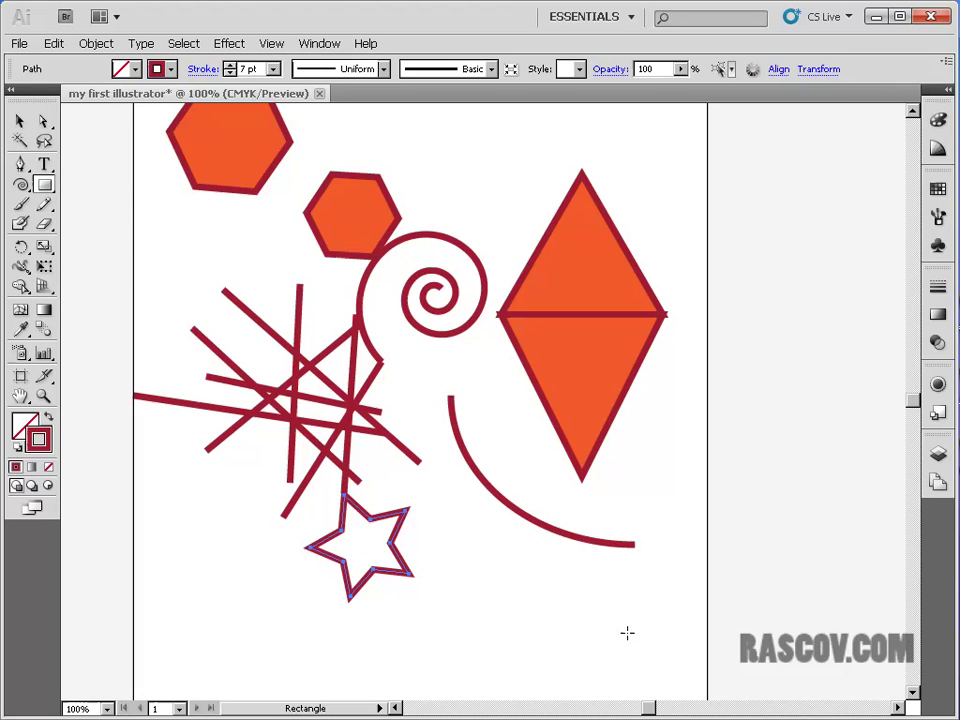
# Step: Fill the diamond's upper triangle with tan from the Fill swatches
pyautogui.click(20, 120)
pyautogui.click(575, 264)
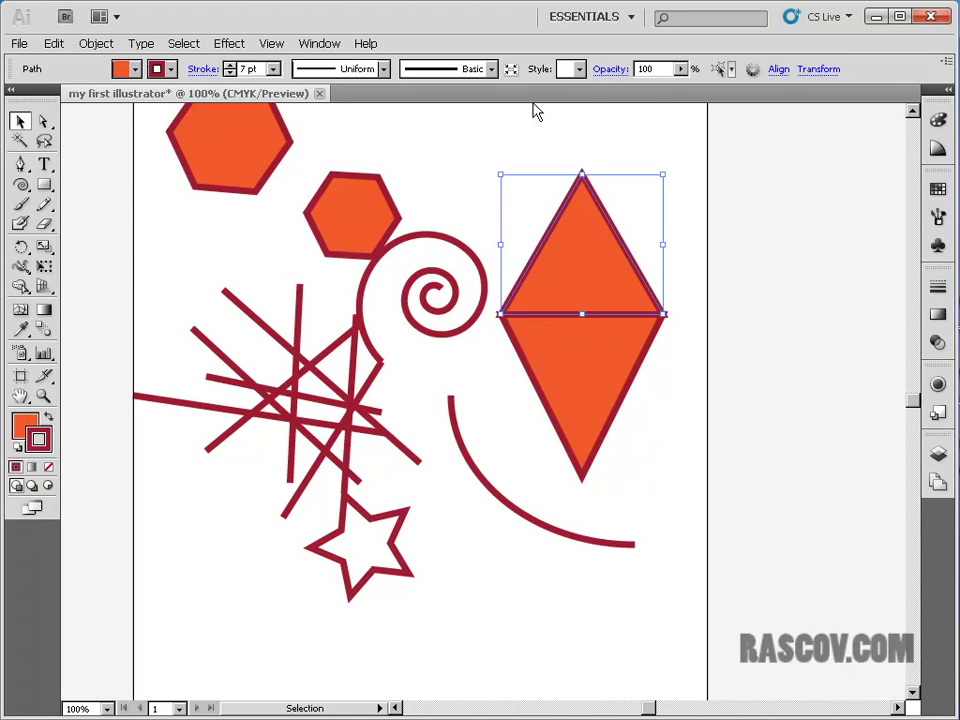
pyautogui.click(124, 69)
pyautogui.click(97, 112)
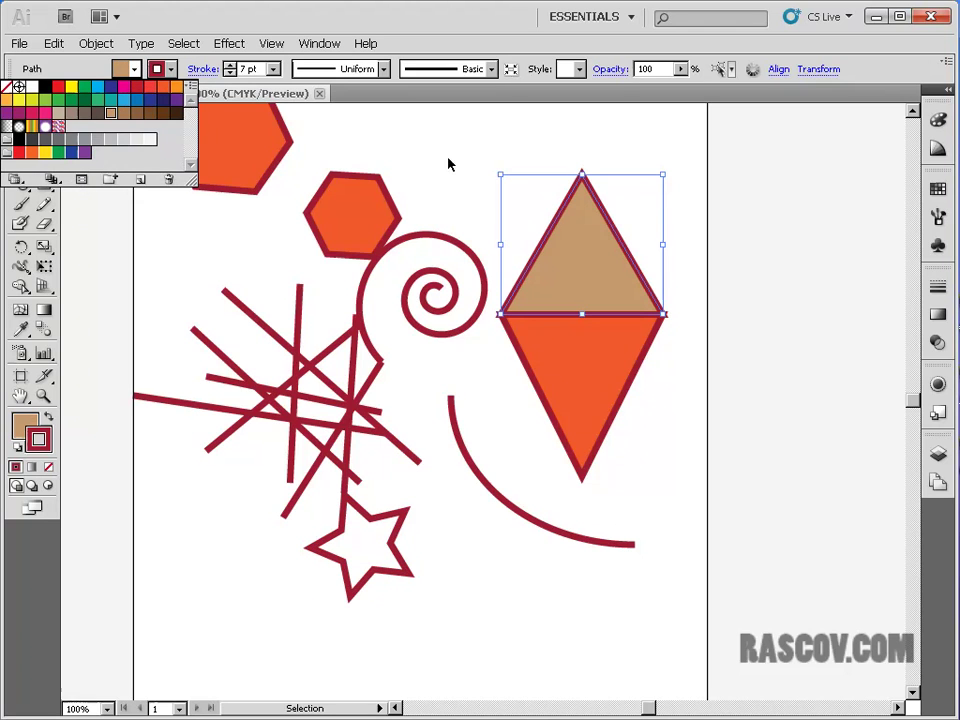
pyautogui.click(612, 355)
pyautogui.click(657, 232)
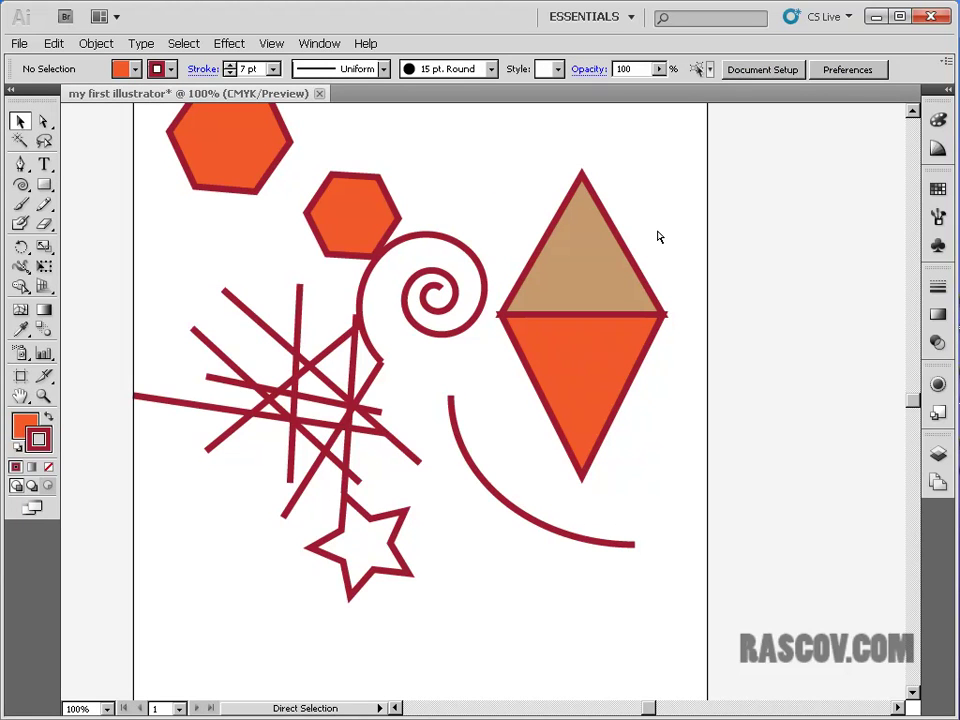
# Step: Select and delete all the artwork, then zoom out to see the whole artboard
pyautogui.hotkey('ctrl', 'a')
pyautogui.press('Delete')
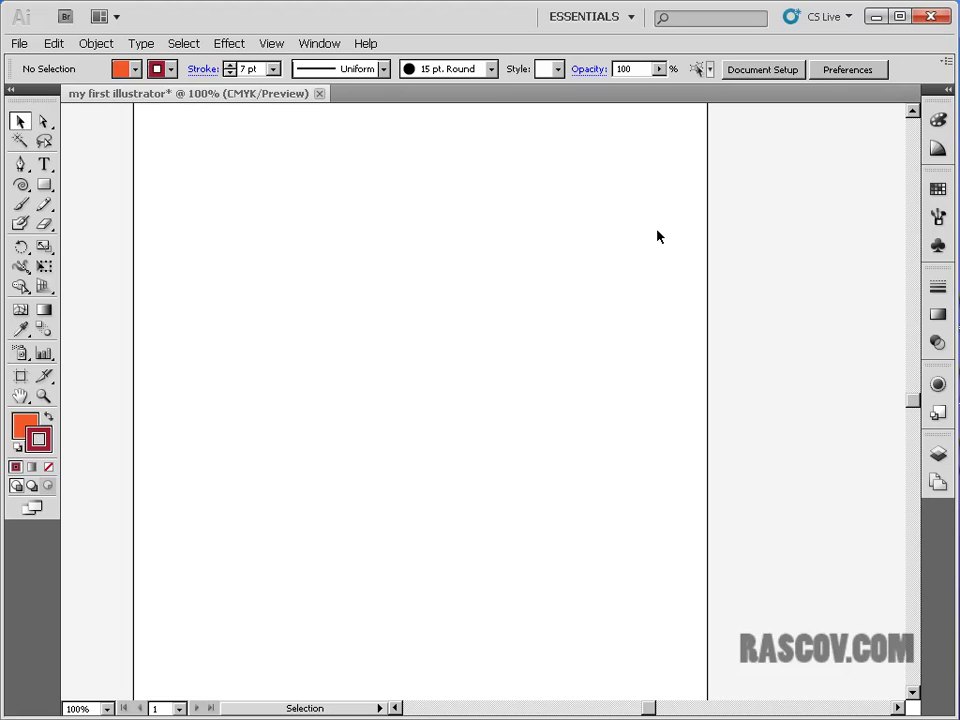
pyautogui.hotkey('ctrl', '-')
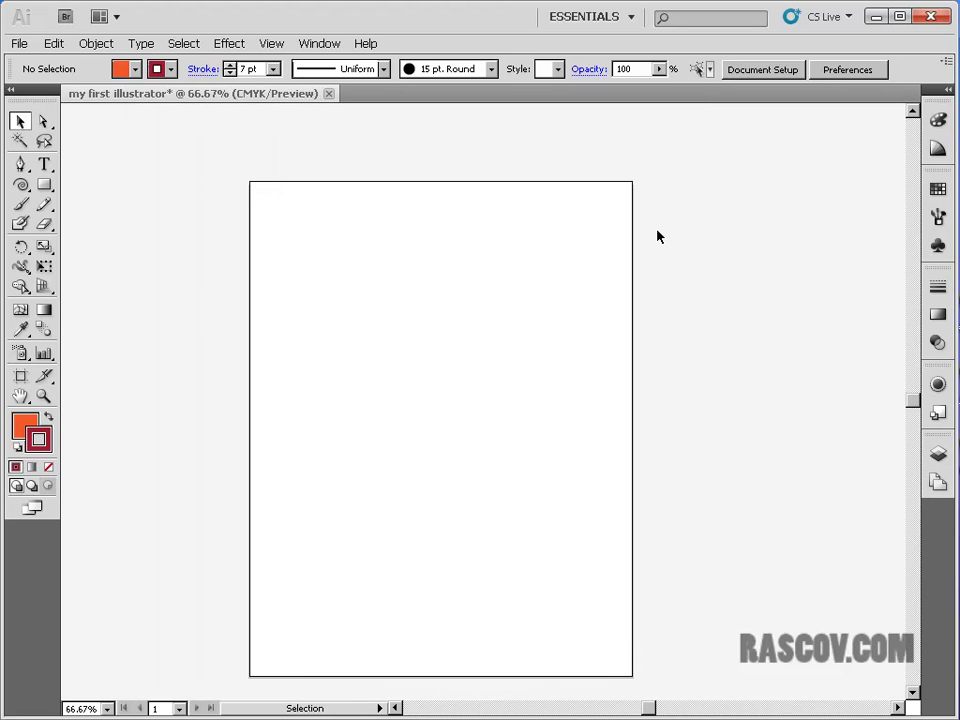